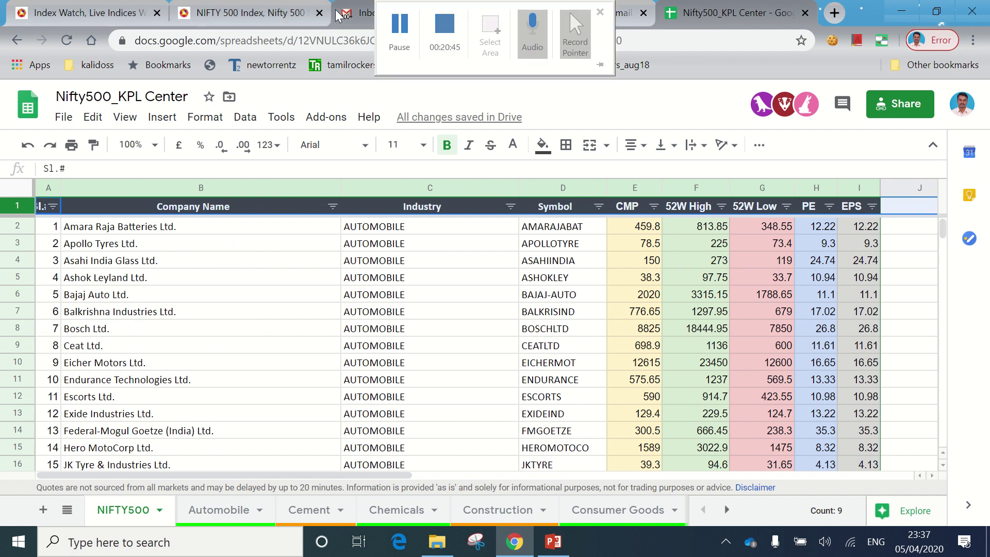
Look through the NIFTY500 company list from the first row to the last and return to the start
scroll(266, 271, down, 6)
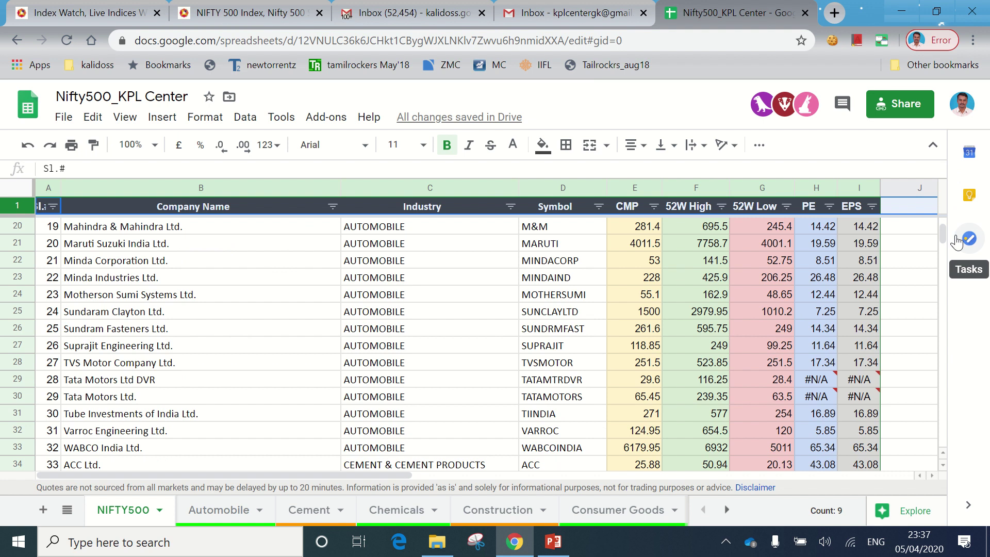
drag(946, 233, 940, 360)
scroll(334, 390, down, 8)
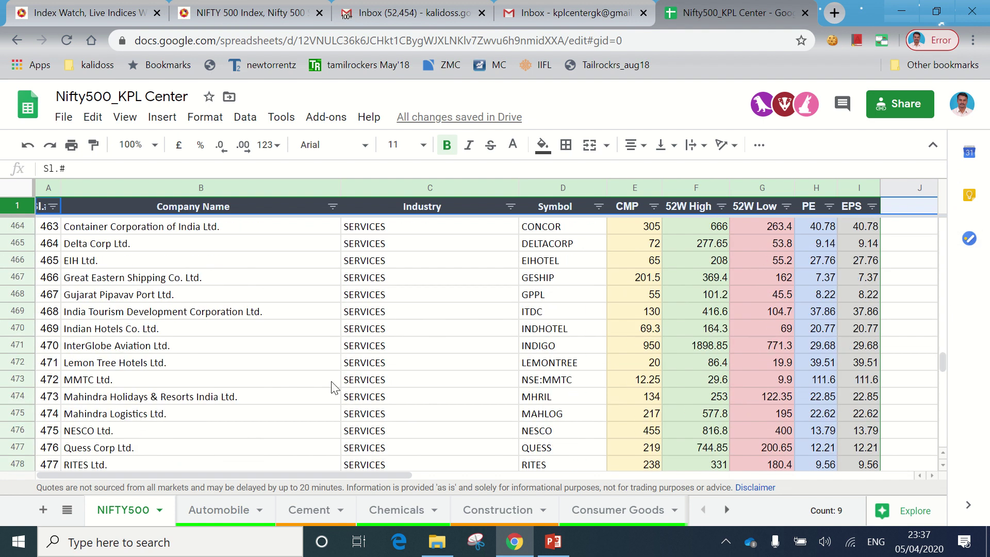
scroll(333, 392, down, 6)
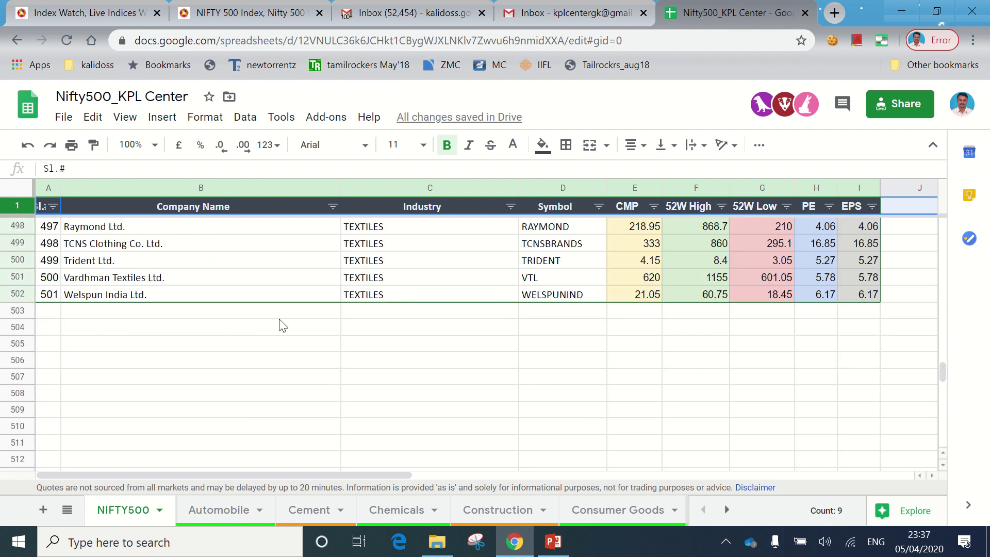
scroll(281, 325, up, 6)
drag(940, 366, 942, 228)
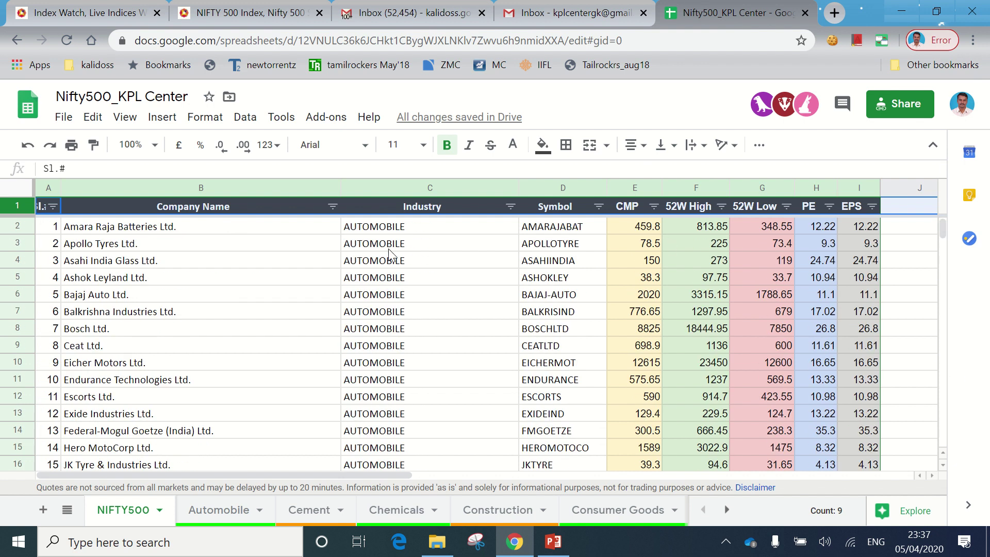
Examine the automobile, cement and chemicals companies in the NIFTY500 sheet with their price, 52-week and PE columns
scroll(391, 253, down, 17)
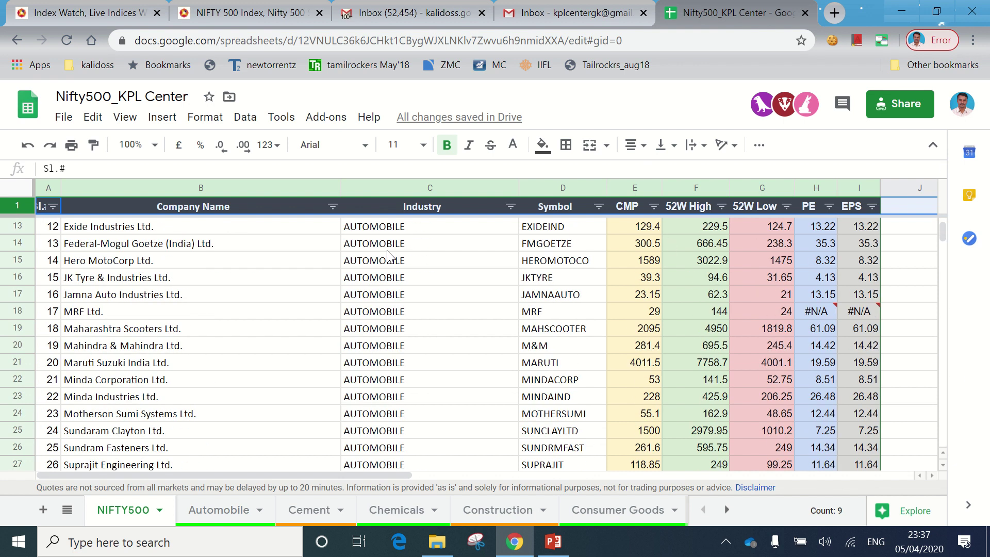
scroll(389, 257, down, 4)
scroll(389, 256, up, 10)
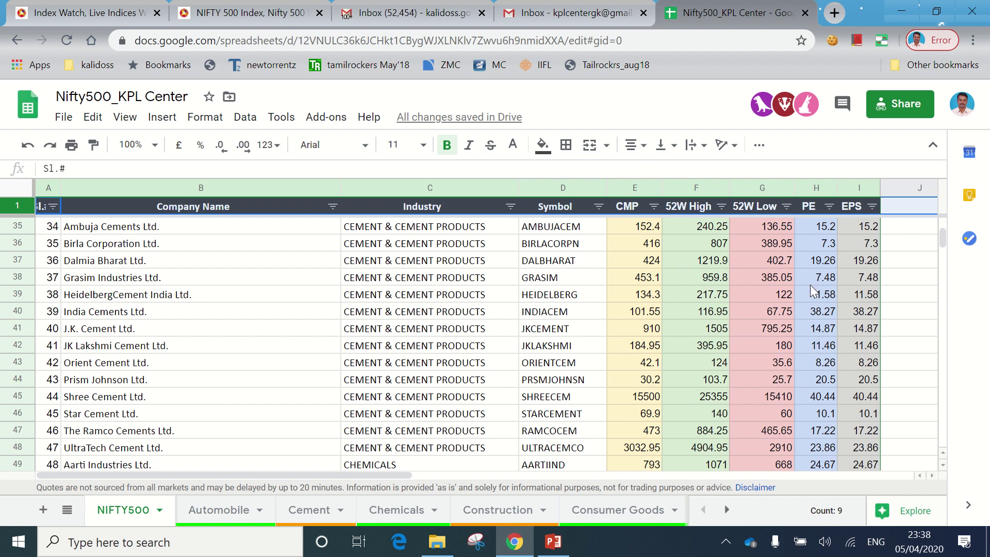
scroll(811, 287, up, 3)
scroll(810, 285, down, 10)
scroll(667, 278, up, 11)
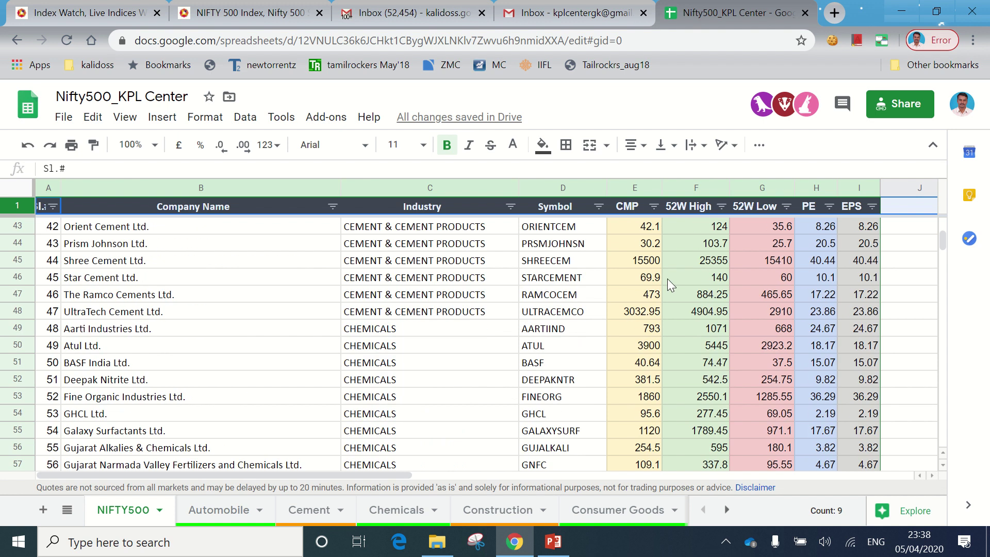
scroll(618, 283, up, 6)
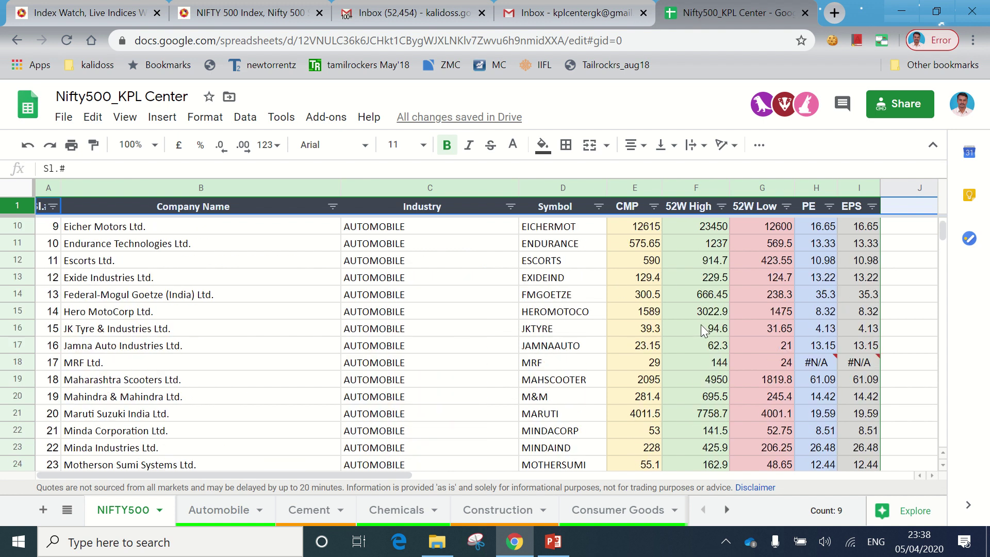
View the Automobile, Chemicals and Construction sheets, and bring up the sector summary slide in PowerPoint
click(223, 511)
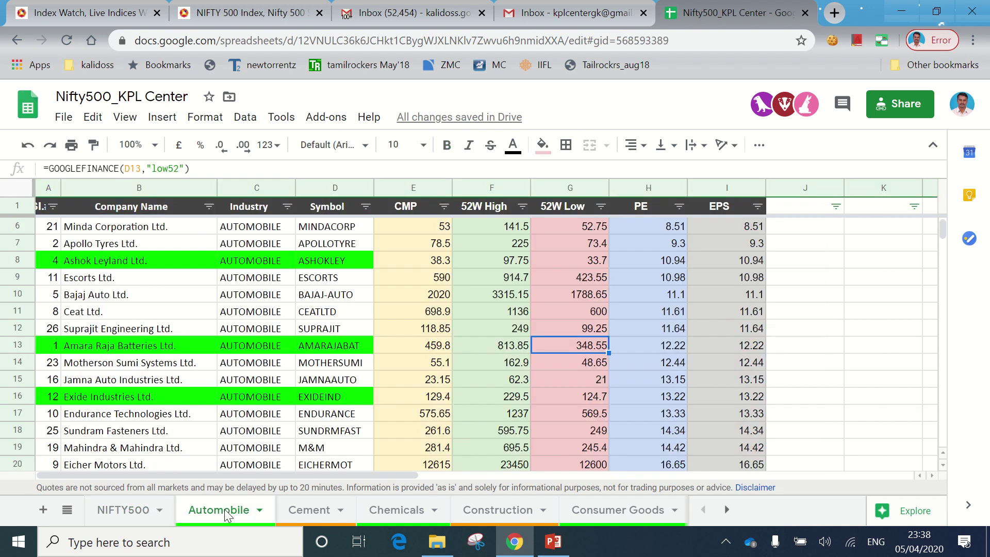
click(385, 511)
click(497, 510)
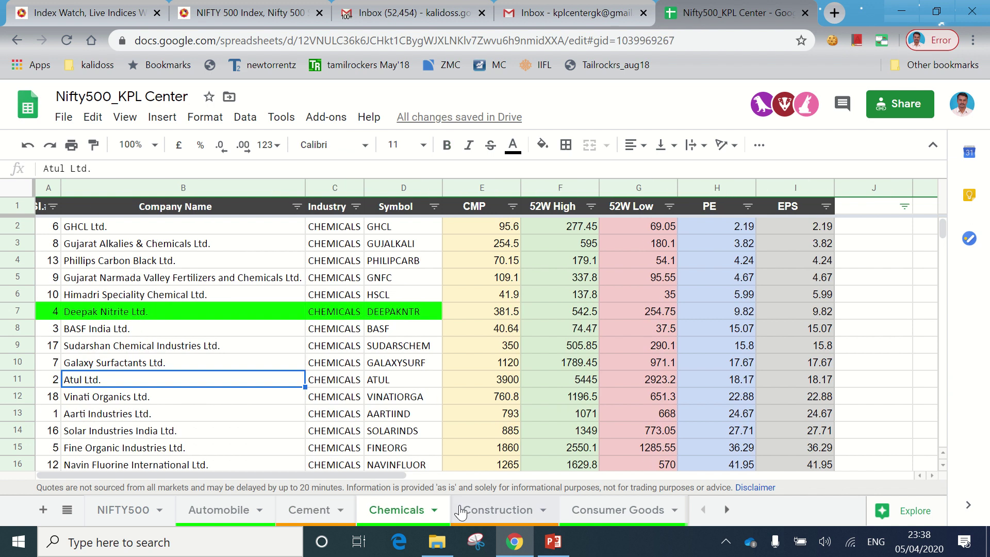
click(544, 546)
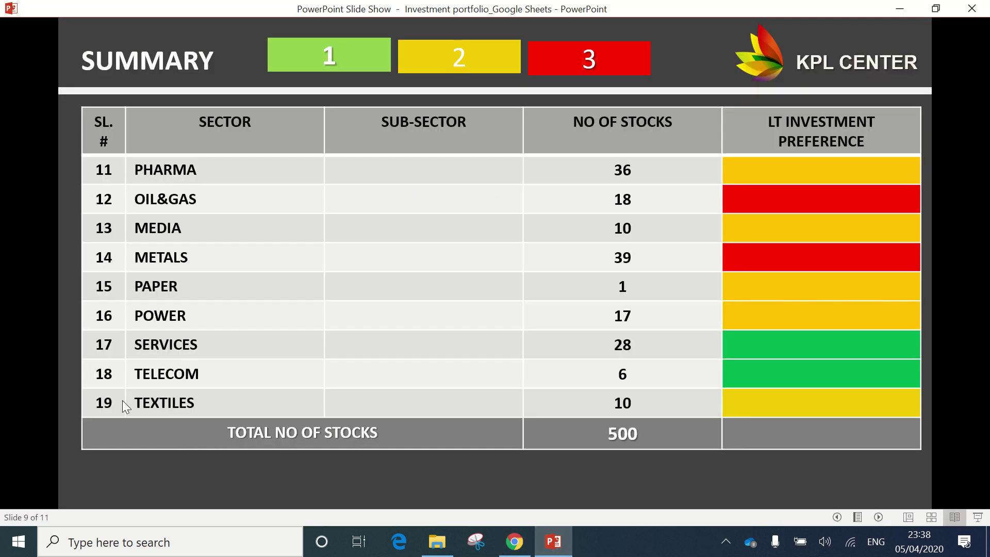
Return to the spreadsheet in Chrome and compare the Automobile sheet with the full NIFTY500 sheet
click(515, 541)
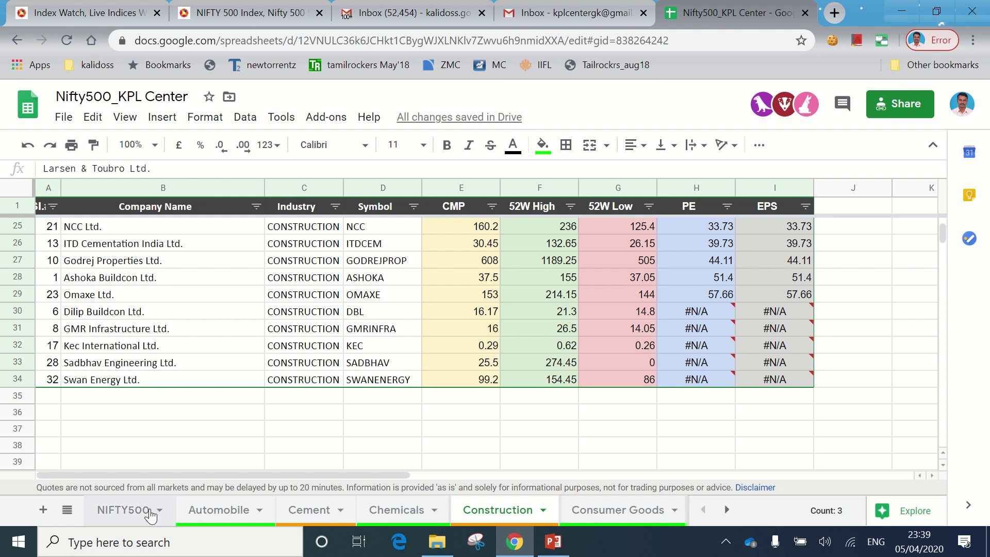
click(206, 511)
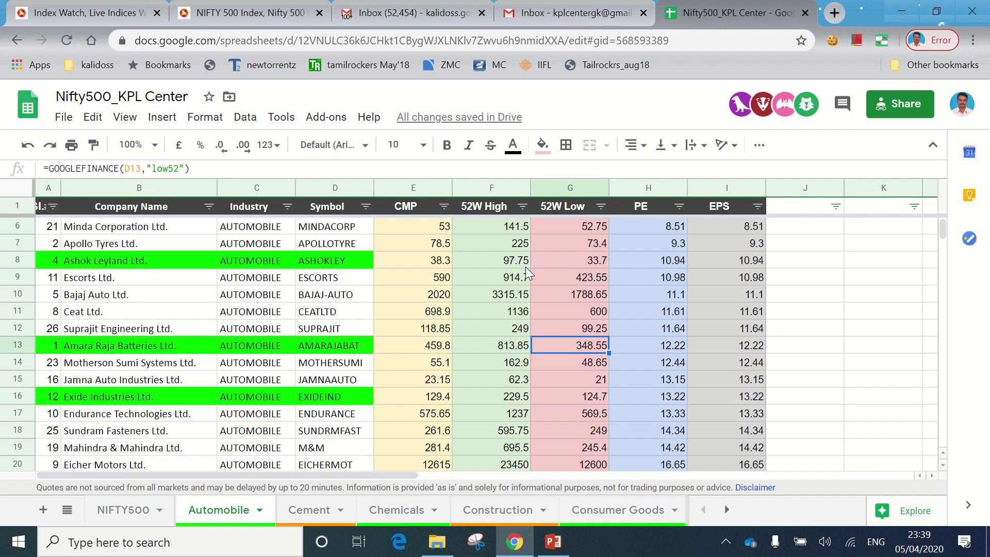
scroll(305, 366, up, 3)
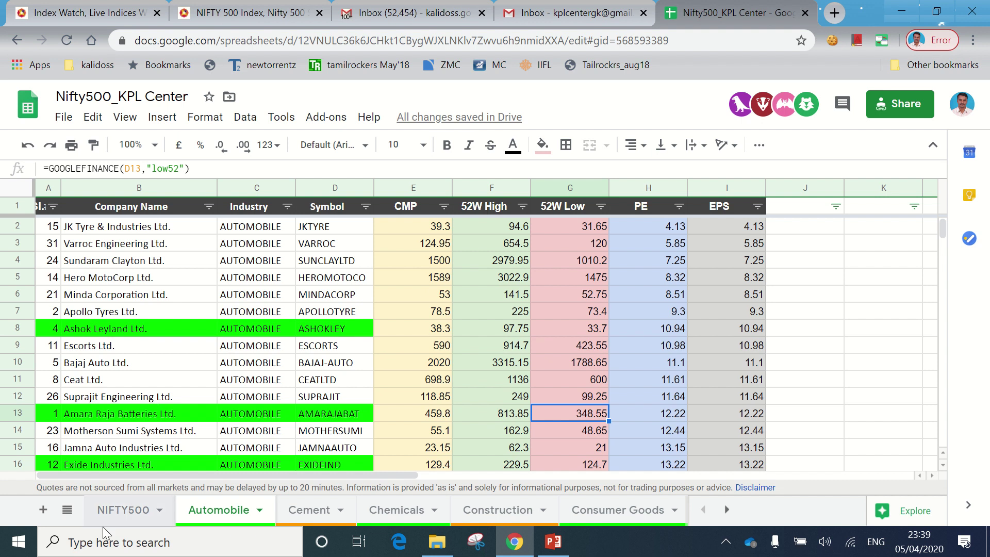
click(118, 510)
click(219, 510)
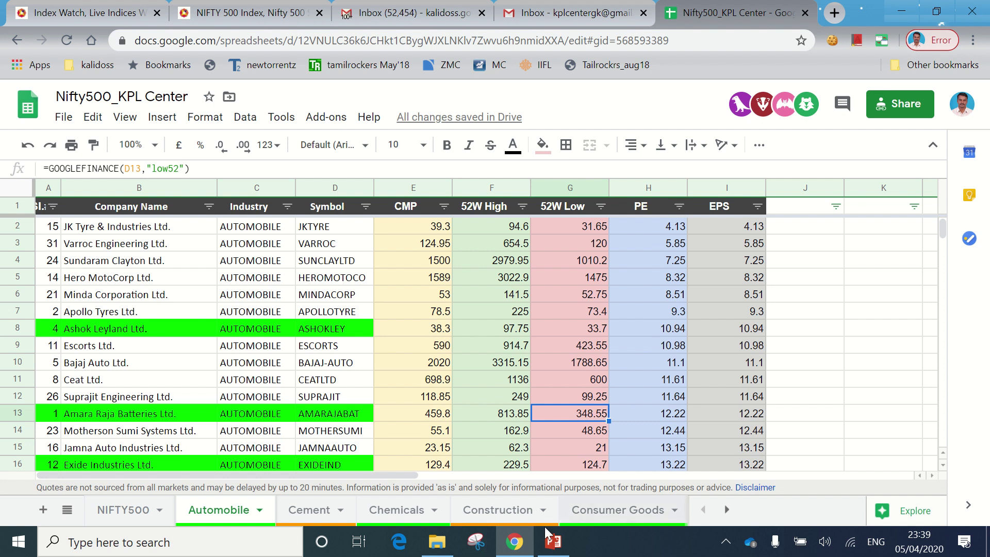
Switch to PowerPoint and go back to the slide on the stock valuation method using PE ratio
click(553, 542)
key(Left)
key(Left)
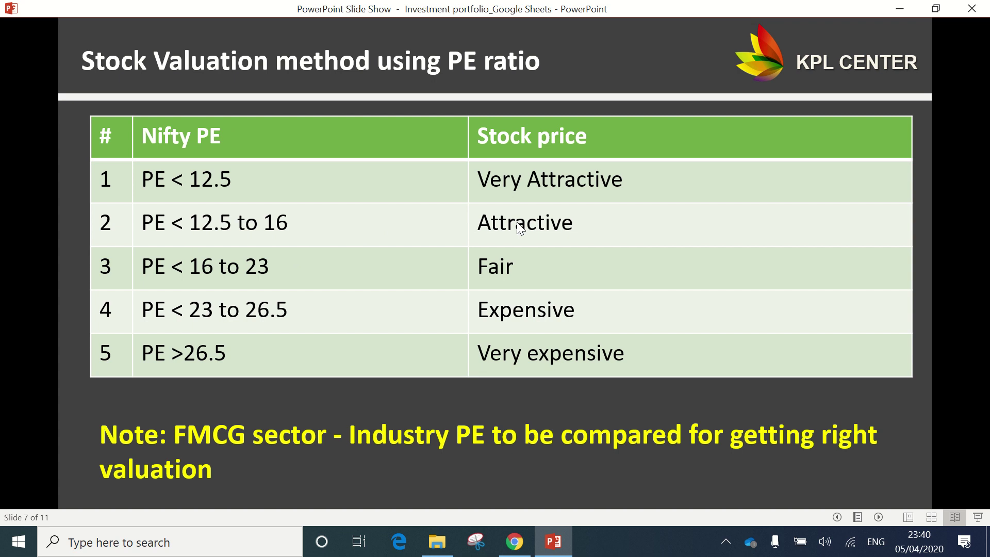
Switch back to the spreadsheet in Chrome and inspect Ashok Leyland with its PE, and Exide Industries, in the Automobile sheet
mouse_move(514, 542)
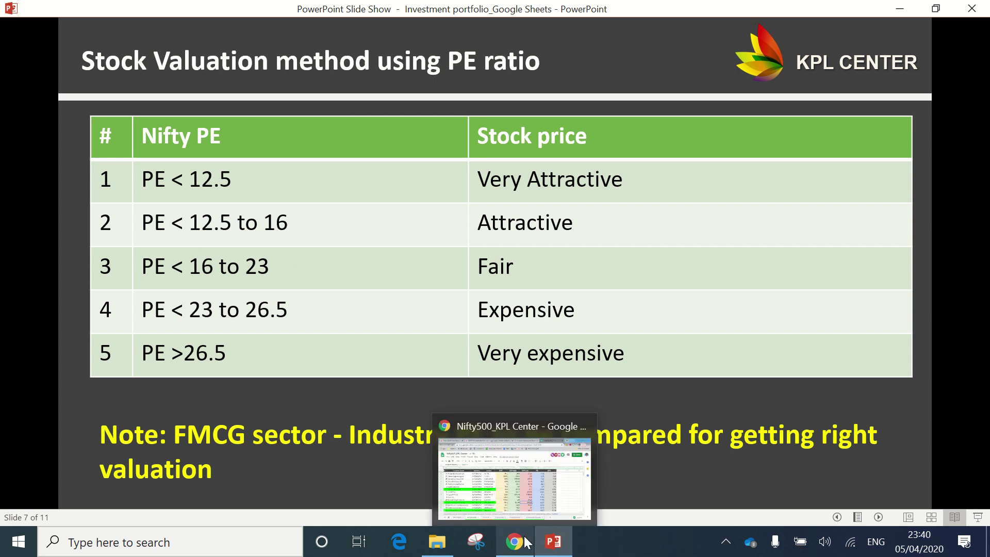
click(540, 490)
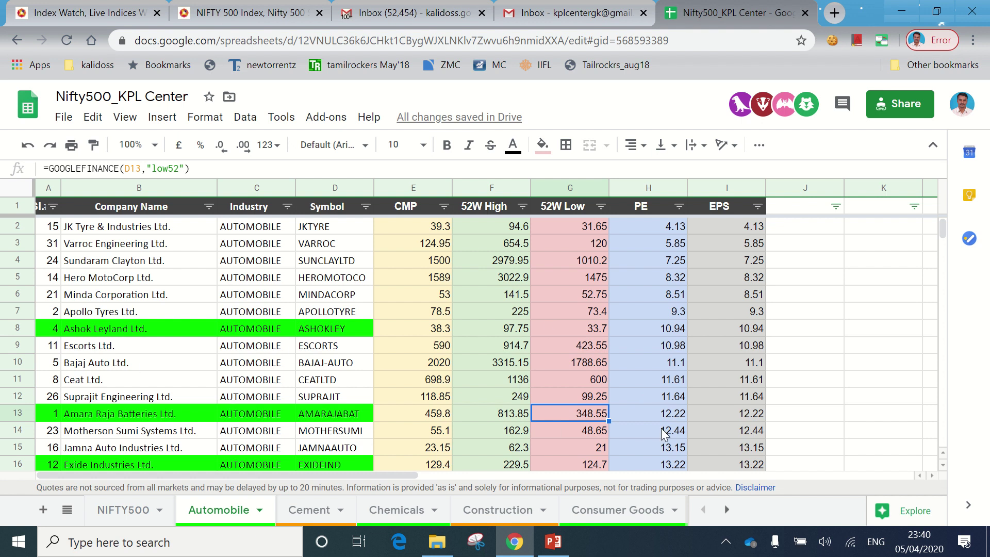
click(141, 332)
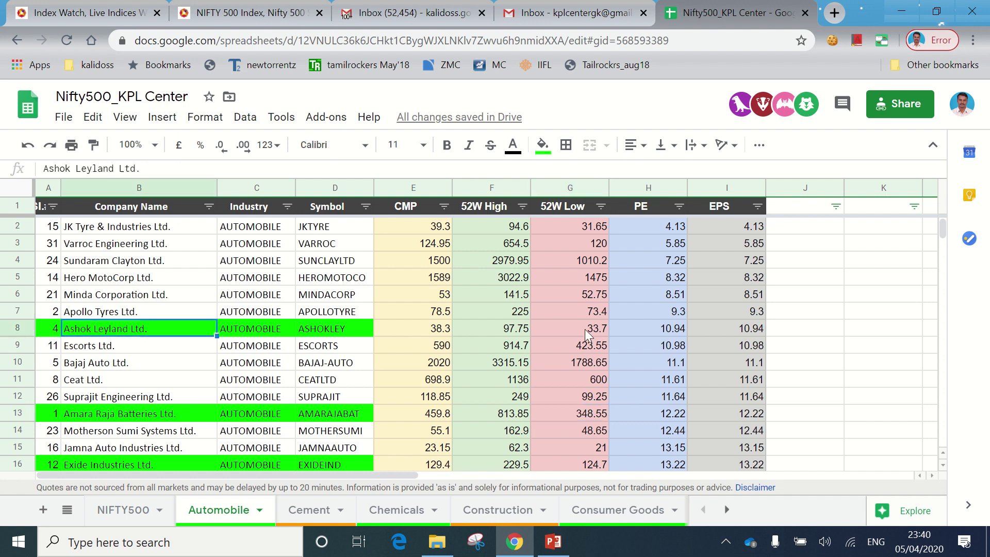
click(661, 330)
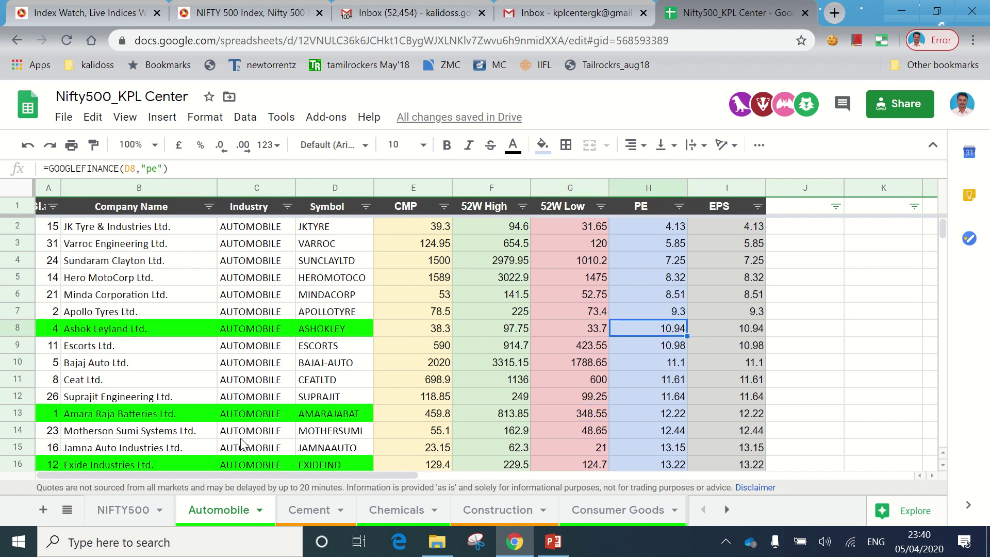
click(170, 465)
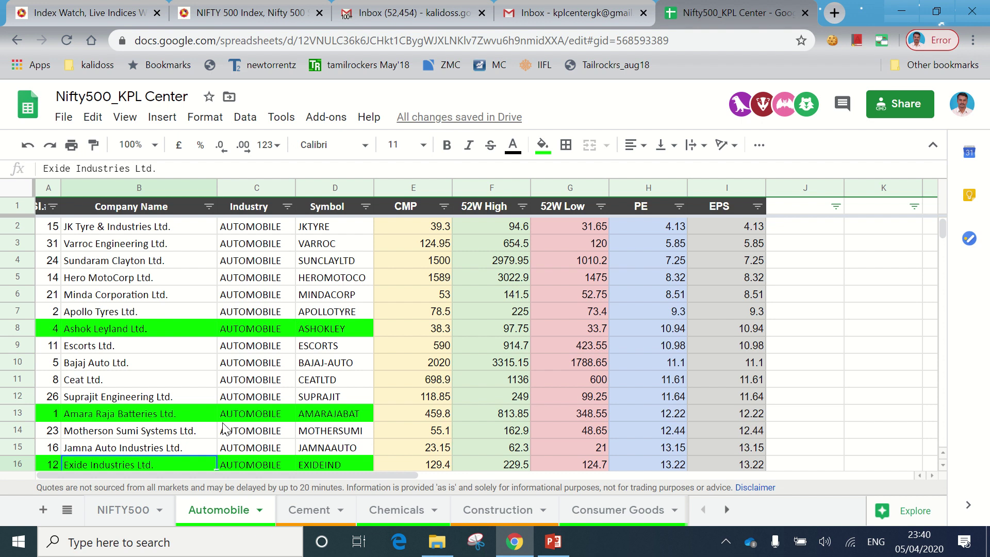
Review the highlighted companies in the Cement, Chemicals and Construction sheets
click(310, 513)
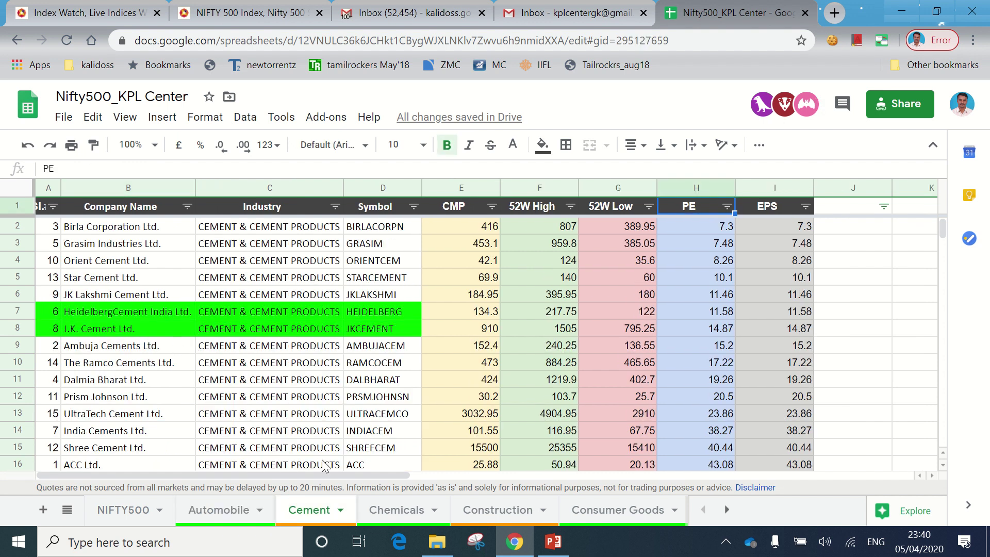
click(367, 513)
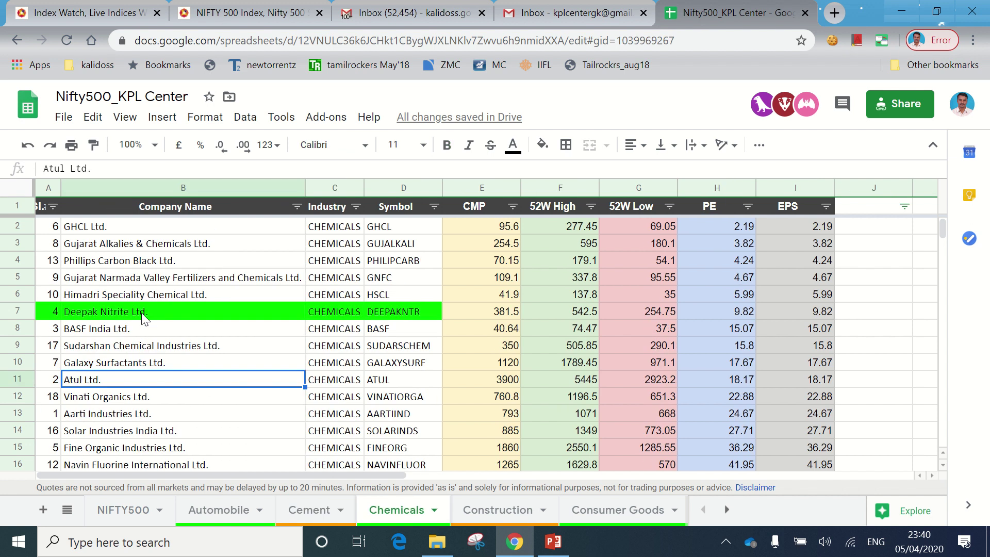
click(496, 513)
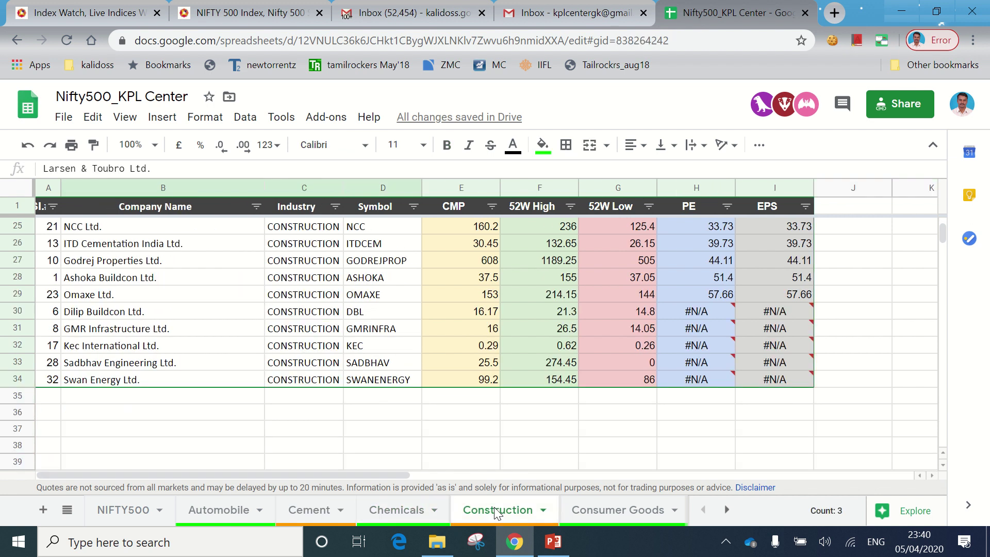
scroll(309, 396, up, 2)
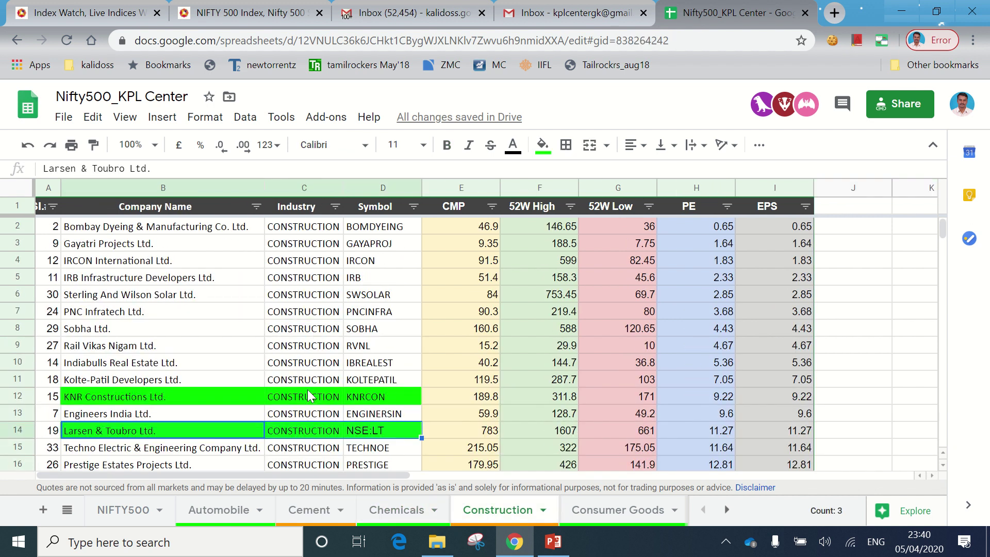
Review the highlighted companies in the Consumer Goods, Fertilizers&Pesticides and Fin.Services sheets, selecting Cholamandalam Financial Holdings Ltd
click(596, 516)
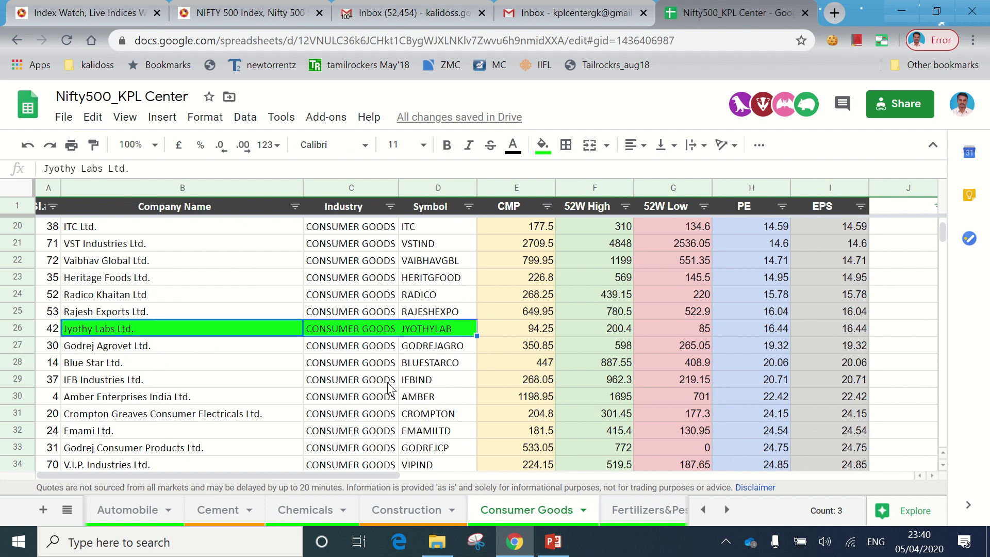
click(613, 514)
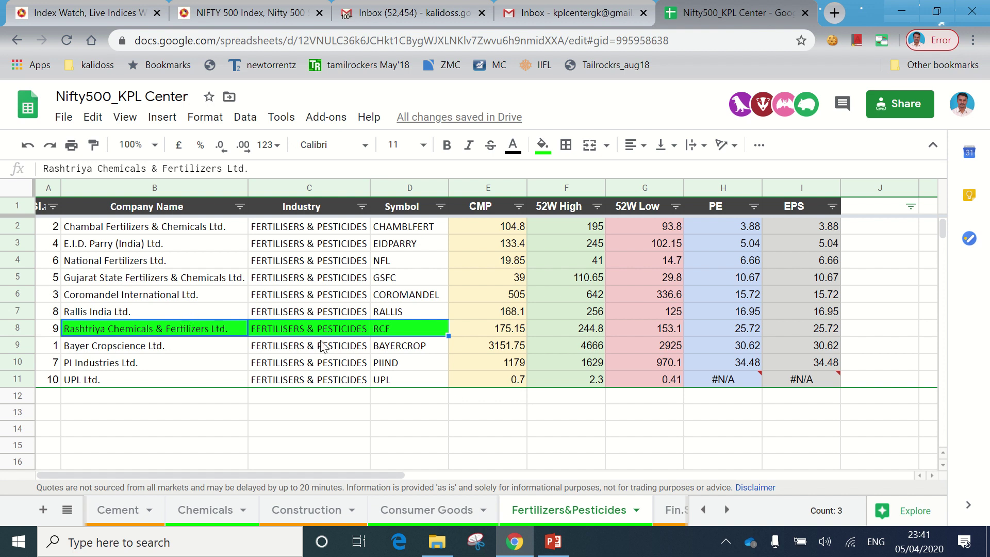
click(669, 510)
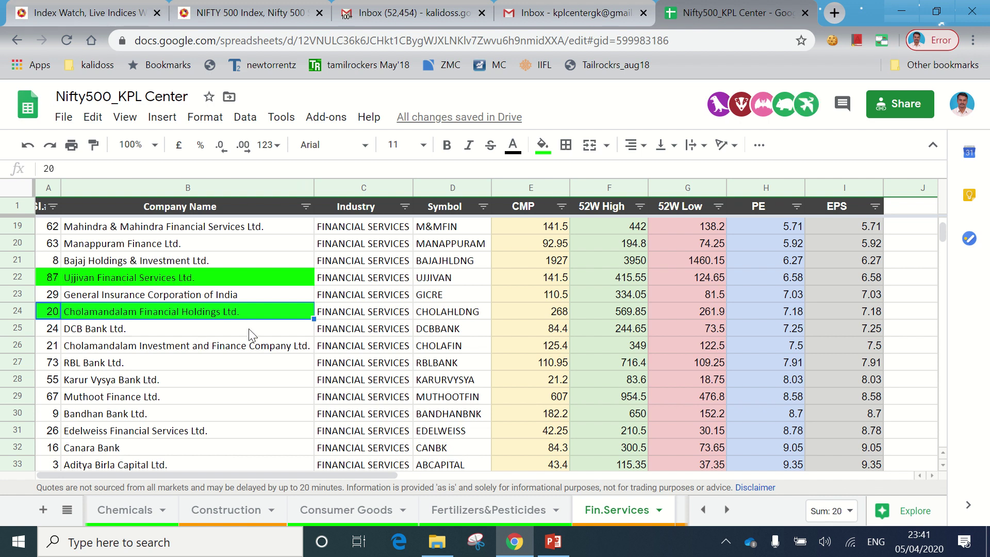
click(255, 314)
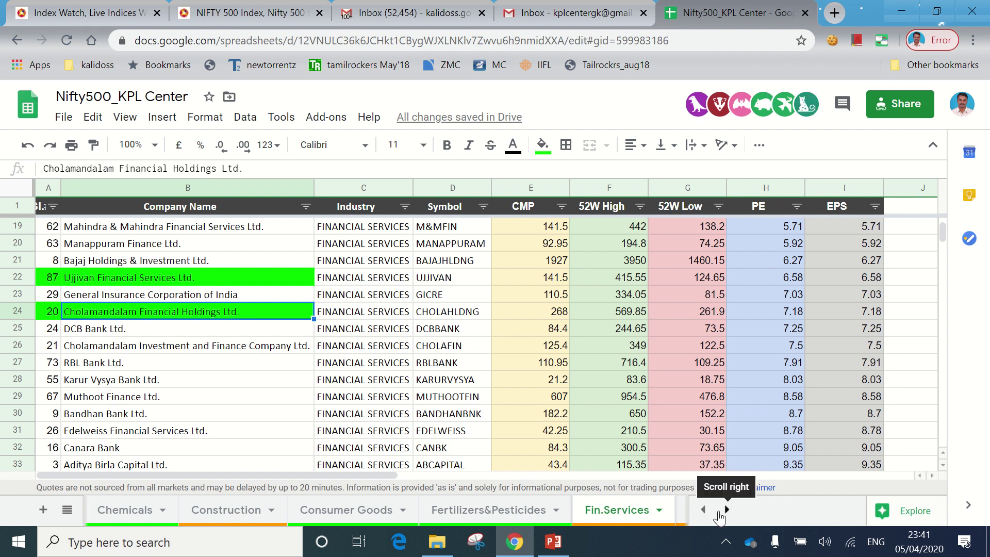
Review the highlighted companies in the Healthcare, Ind.manufacturing and IT sheets
click(728, 510)
click(728, 510)
click(132, 511)
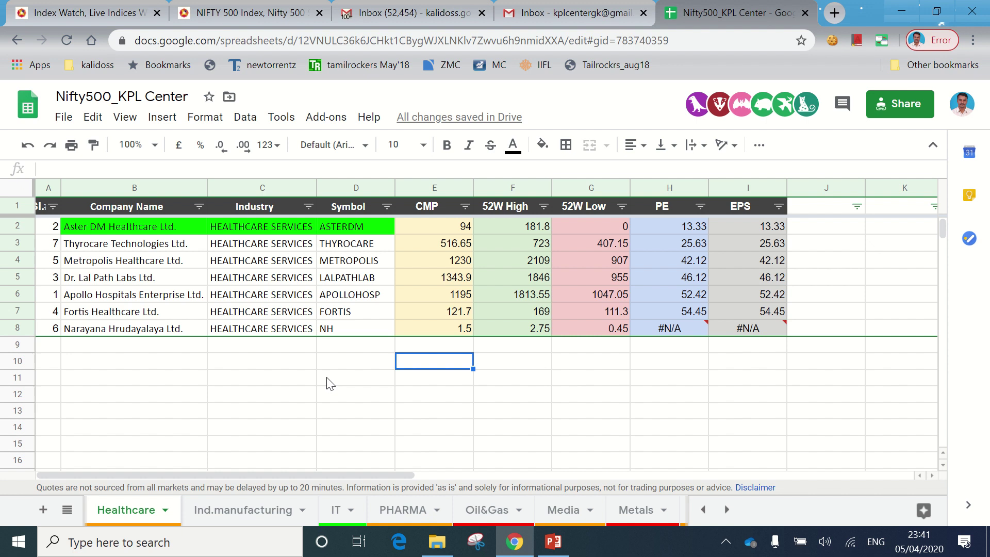
click(236, 511)
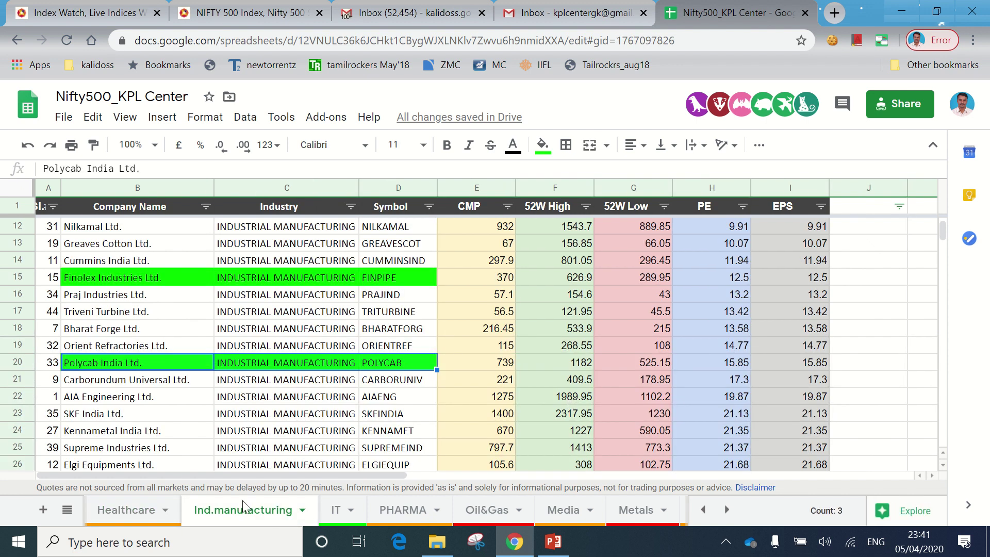
click(333, 511)
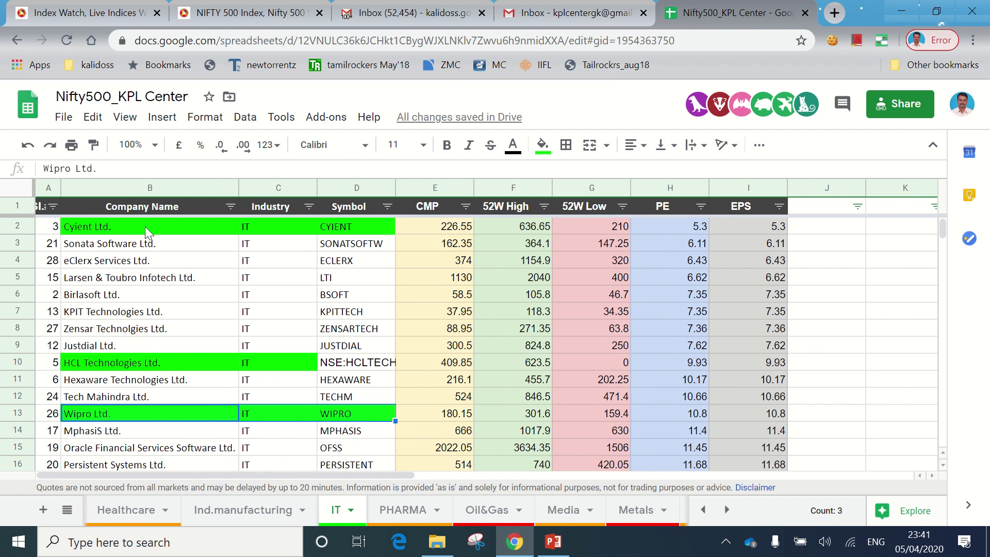
Review the highlighted companies in the PHARMA, Oil&Gas and Media sheets
click(419, 512)
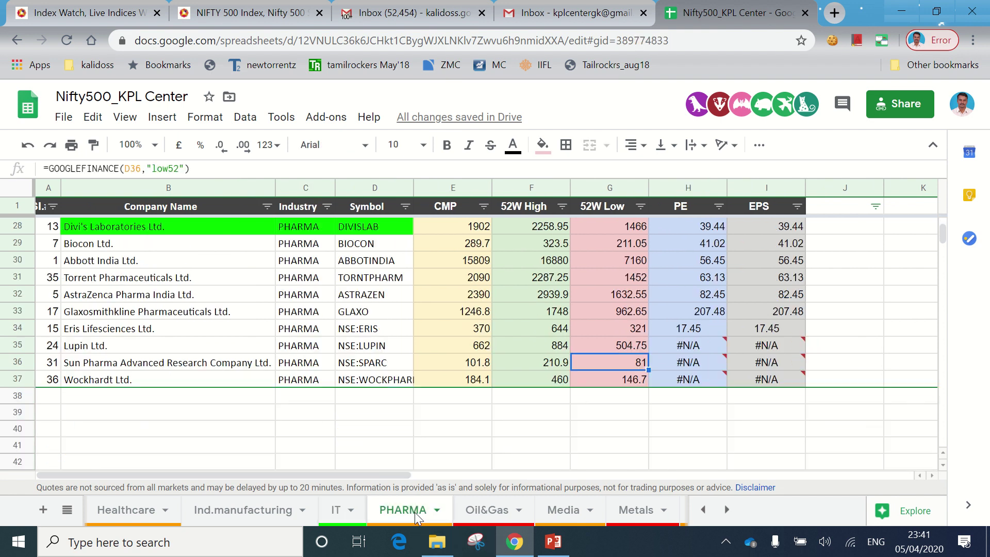
click(494, 517)
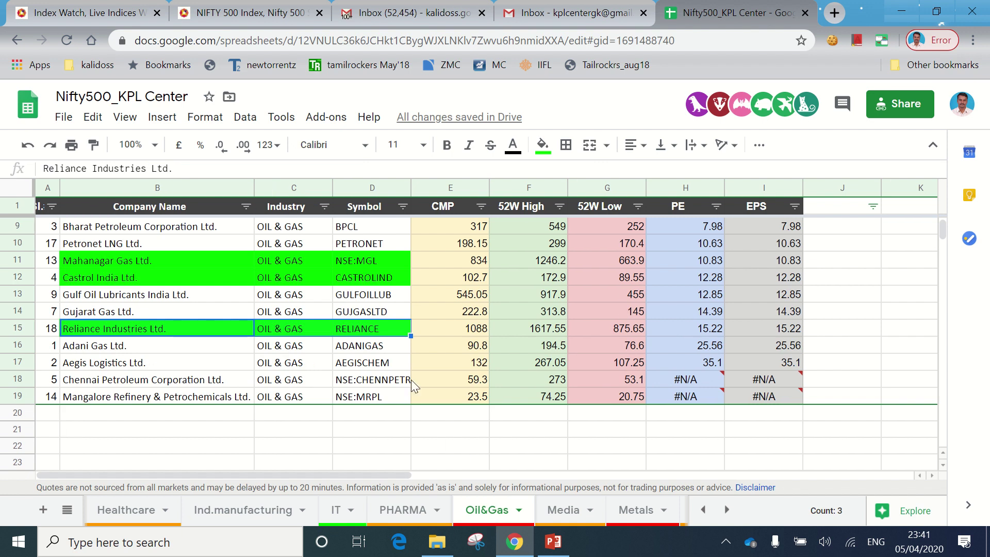
click(556, 513)
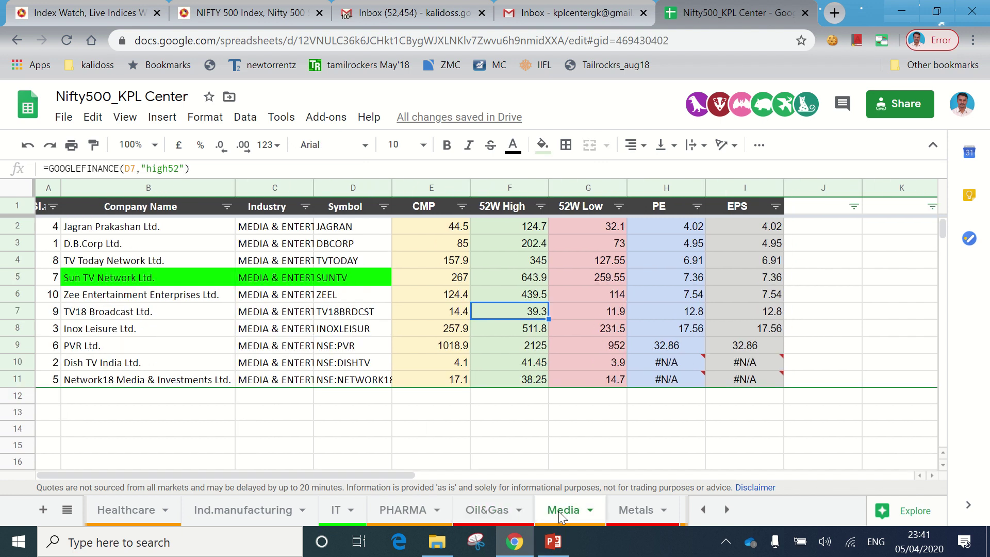
Review the highlighted companies in the Metals, Media and PAPER sheets
click(639, 513)
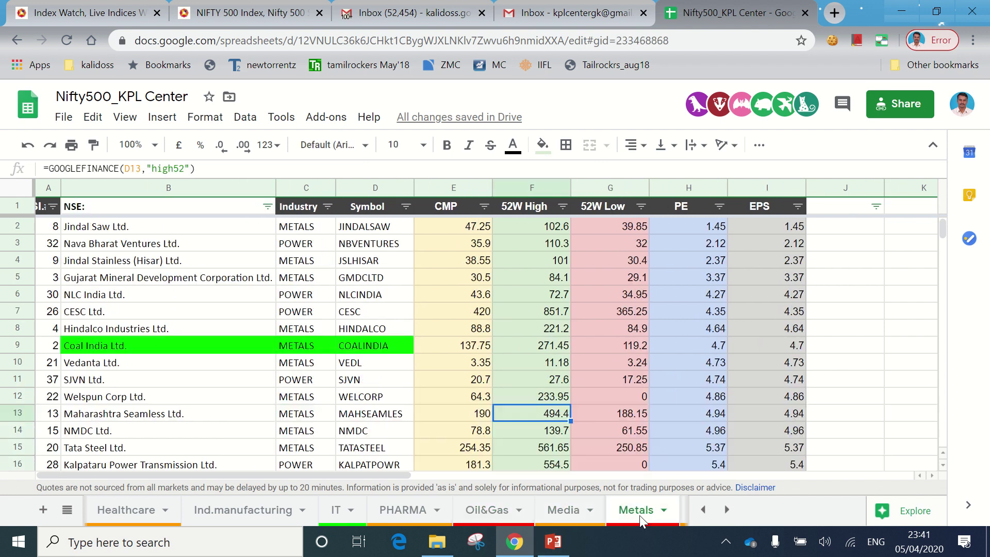
click(727, 510)
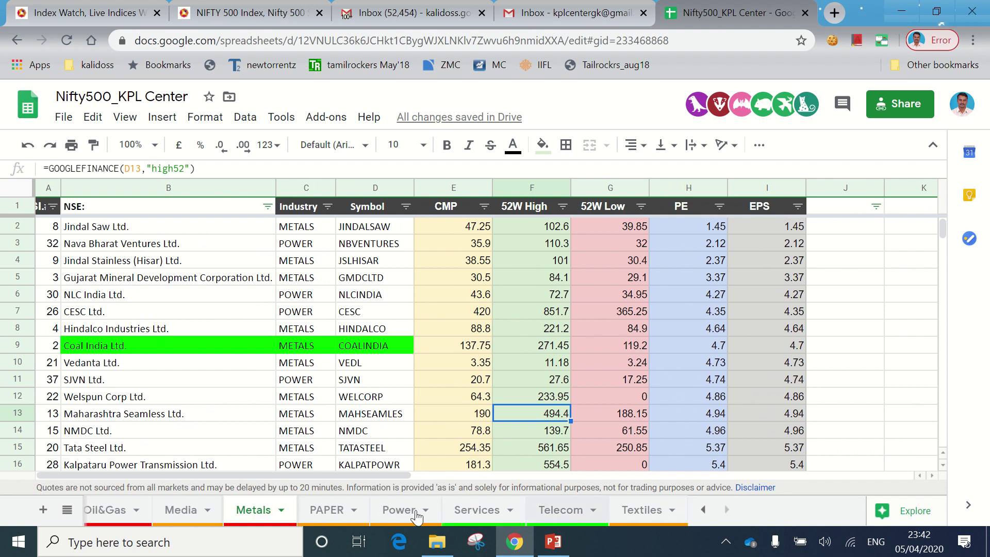
click(197, 513)
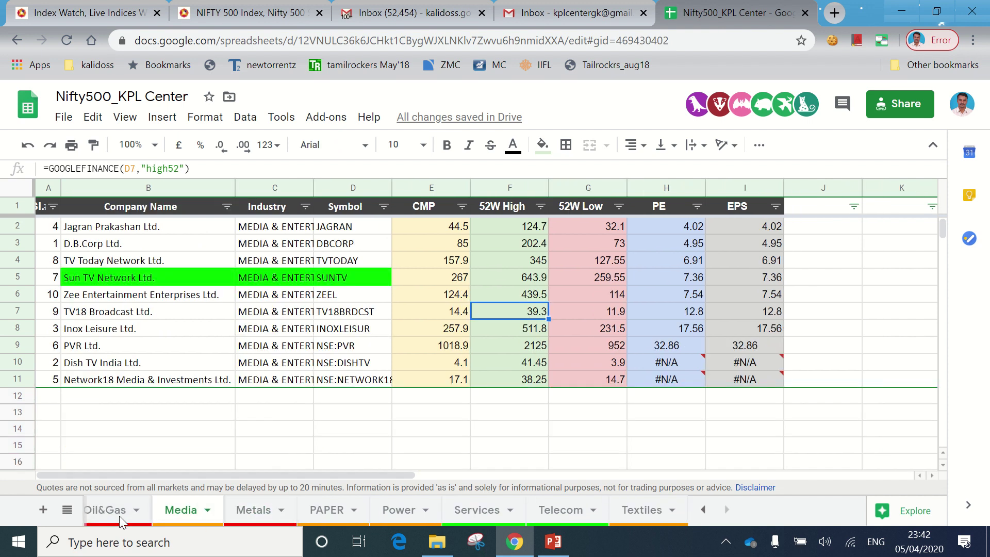
click(330, 511)
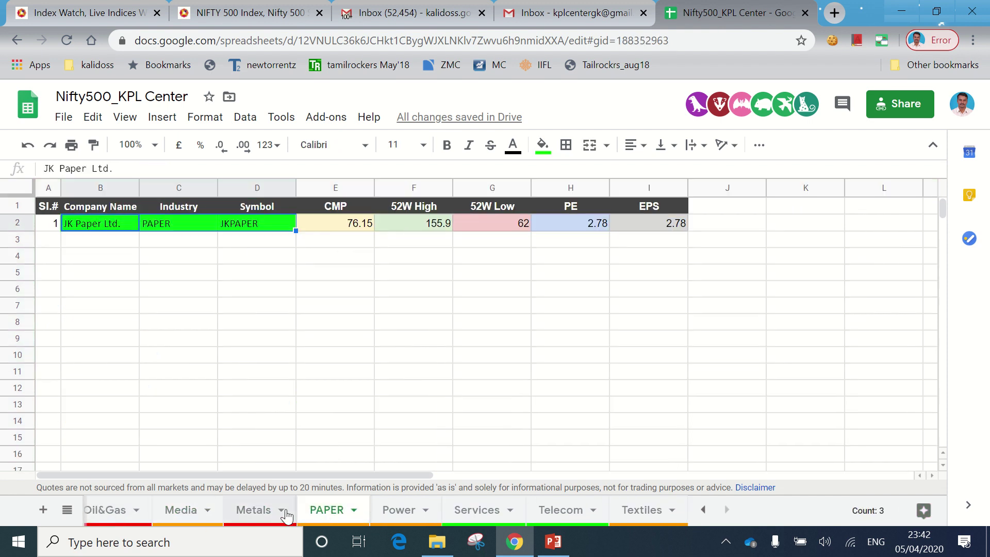
Review the highlighted companies in the Power, Services and Telecom sheets
click(399, 512)
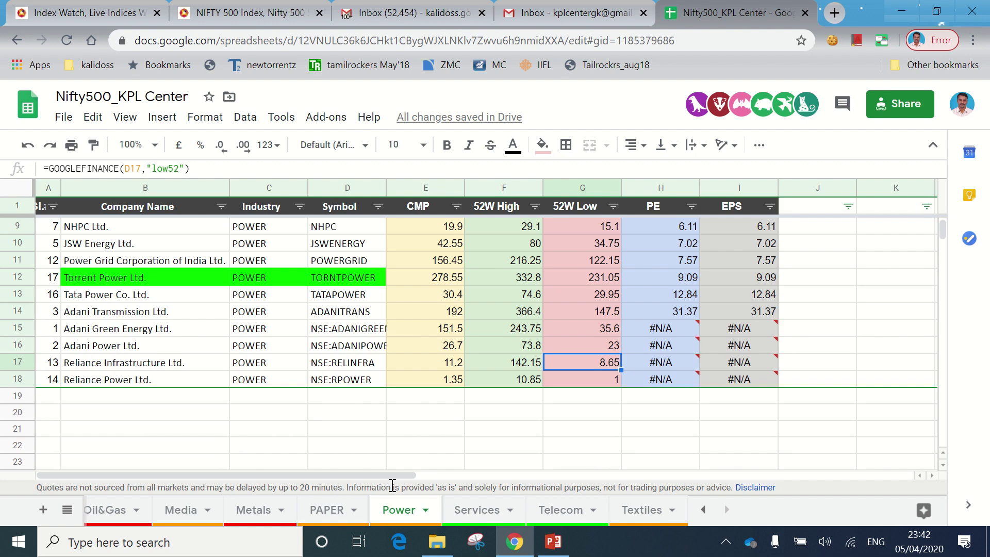
click(473, 512)
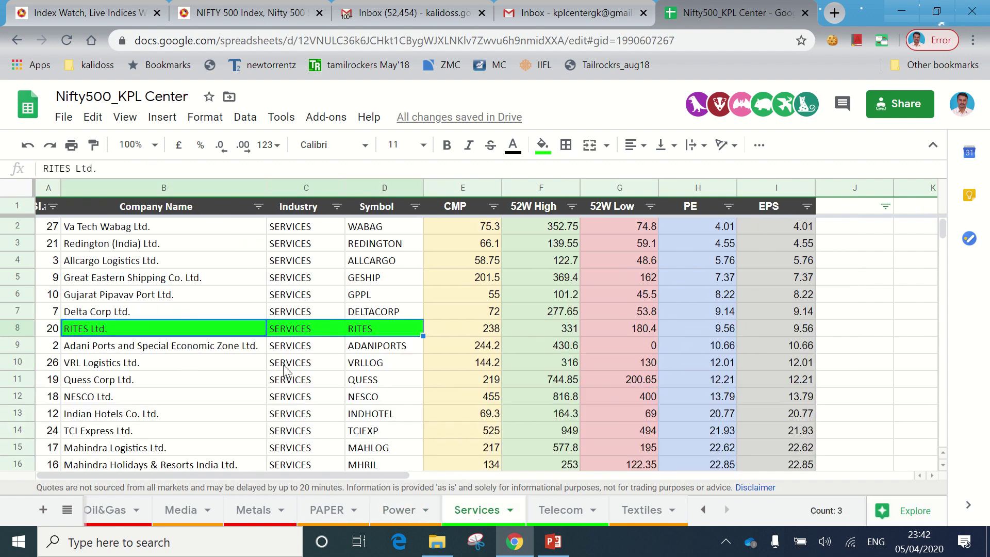
click(555, 512)
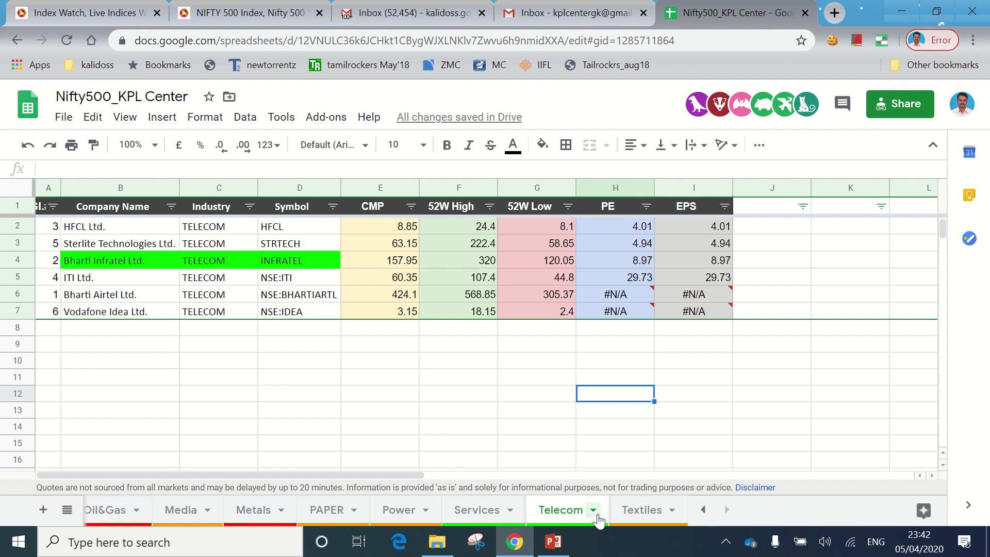
Review the Textiles sheet, selecting Vardhman Textiles Ltd., Welspun India Ltd. and K.P.R. Mill Ltd. in turn
click(645, 512)
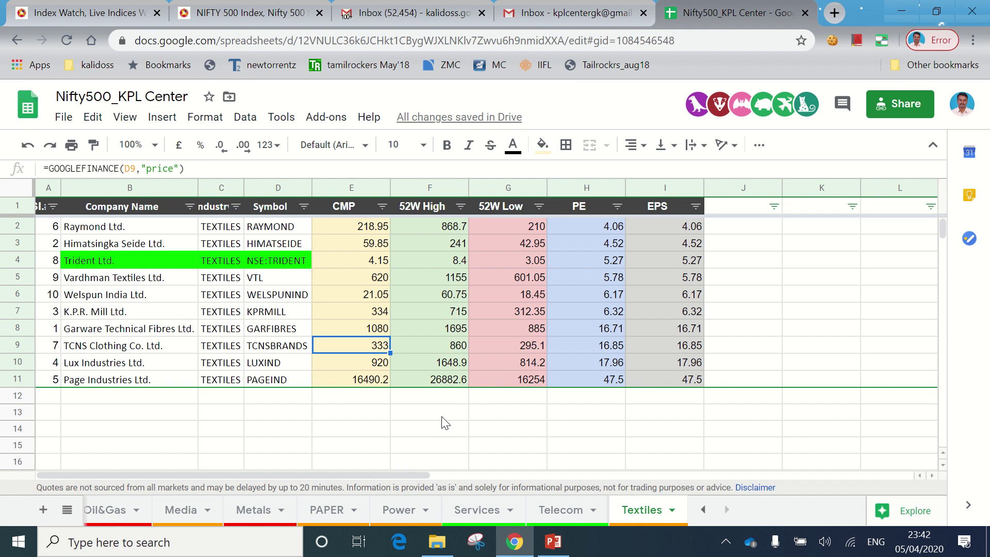
click(115, 283)
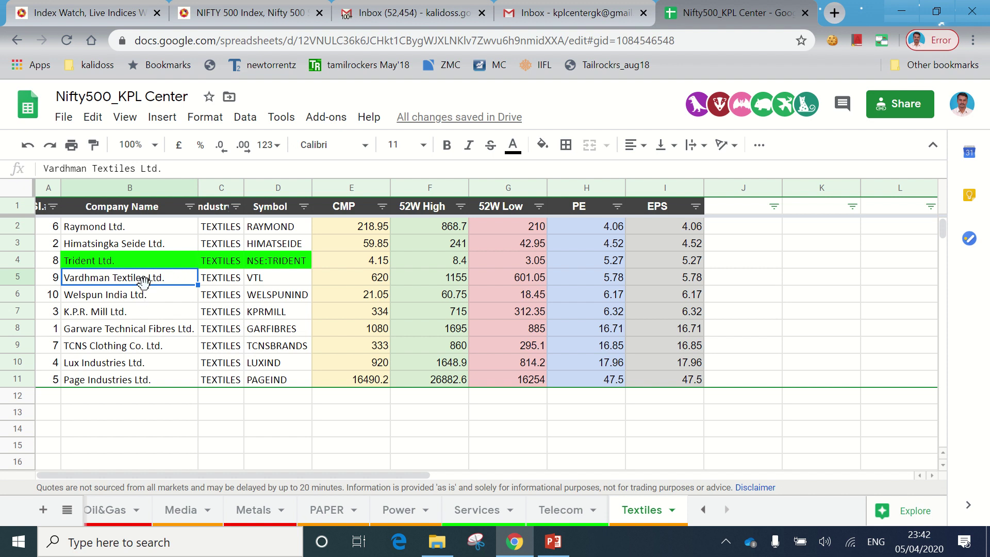
click(139, 300)
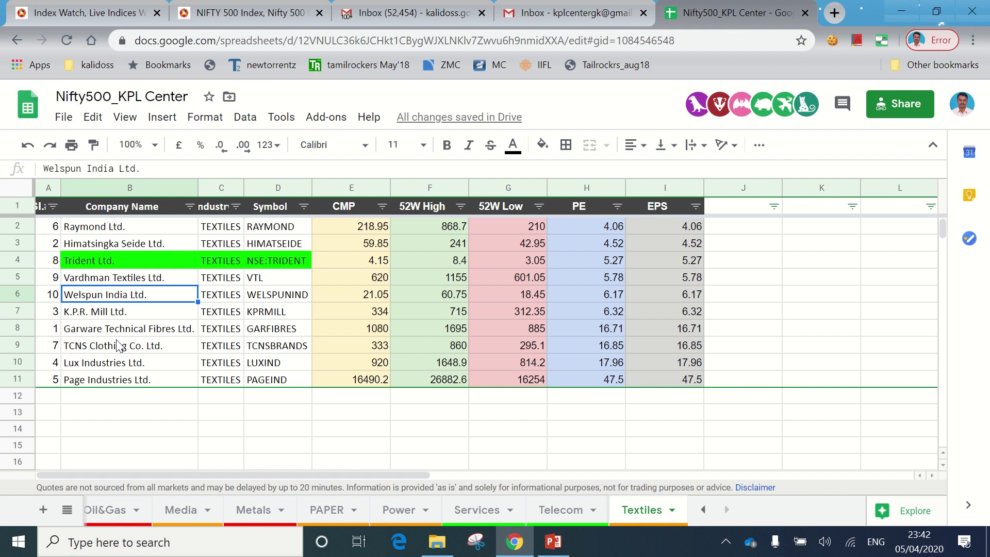
click(124, 318)
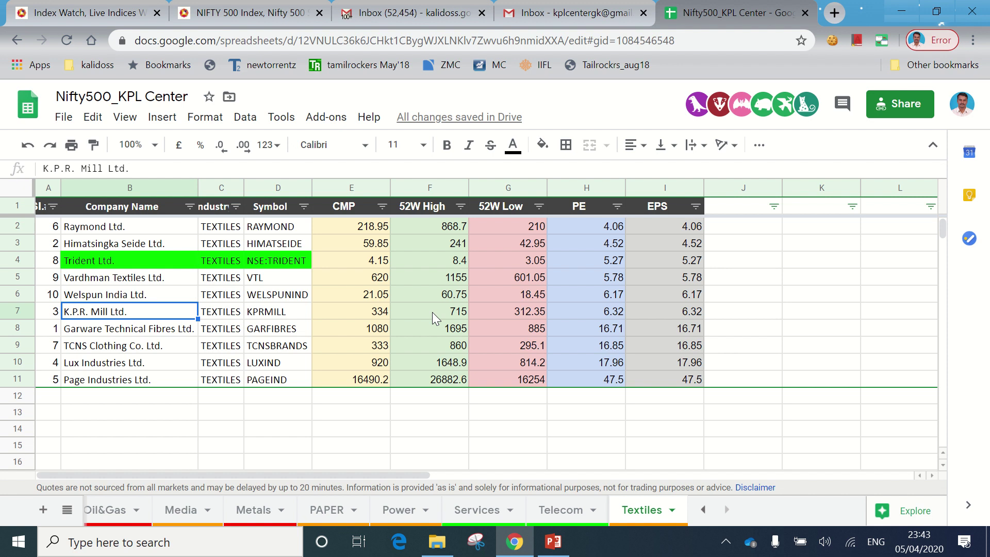
Switch to the PowerPoint slide show and go through the PE-ratio valuation and sector summary slides to the Assignment slide
click(553, 541)
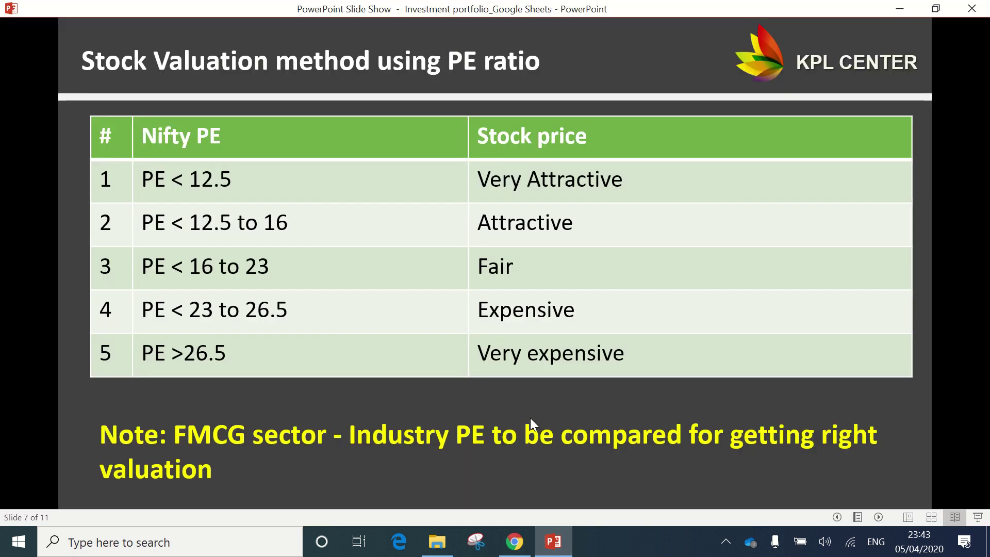
scroll(531, 417, down, 4)
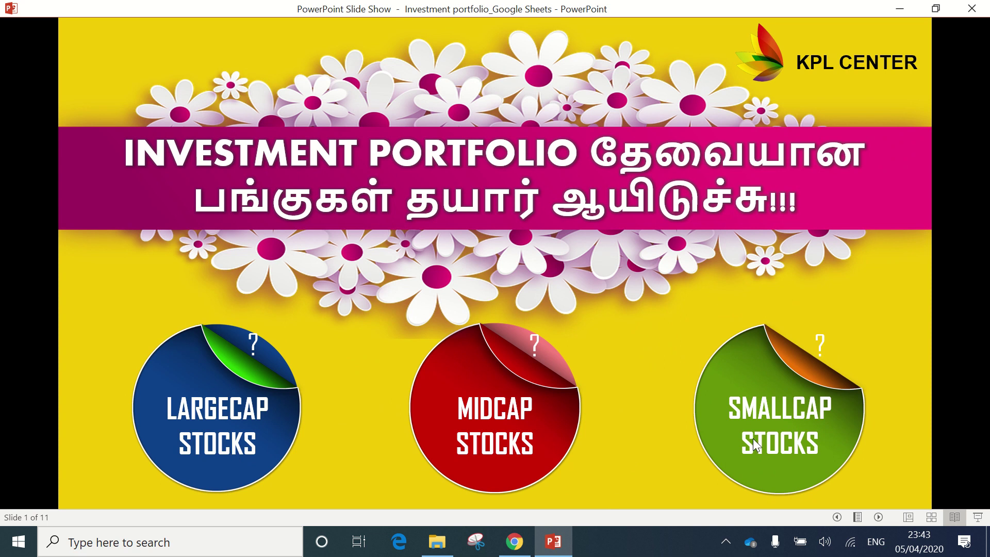
scroll(754, 443, down, 4)
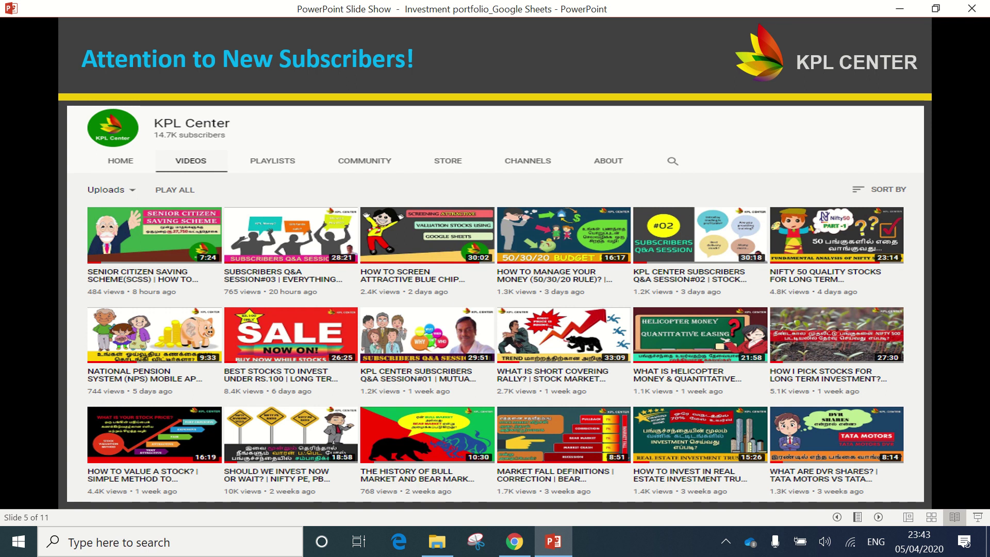
key(Right)
key(Right)
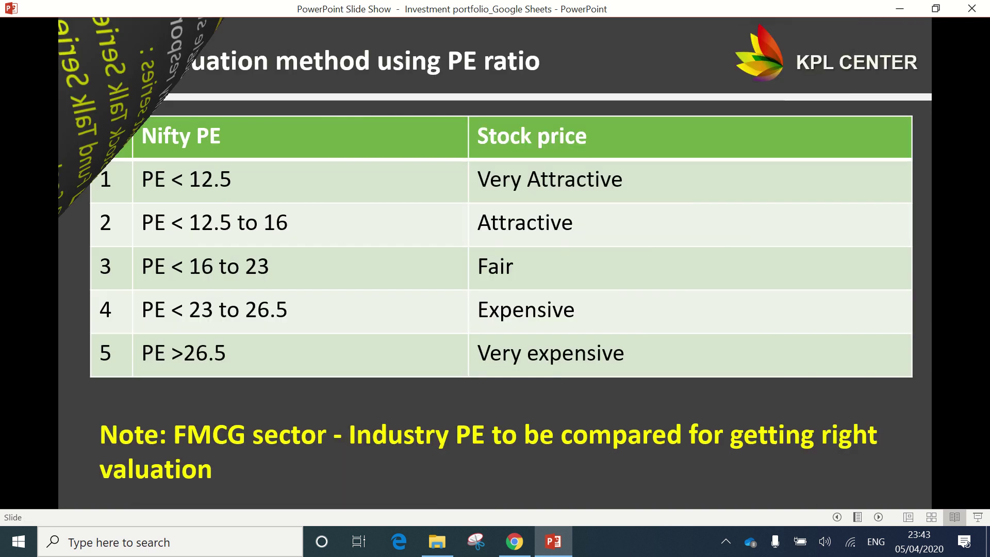
key(Right)
key(Right)
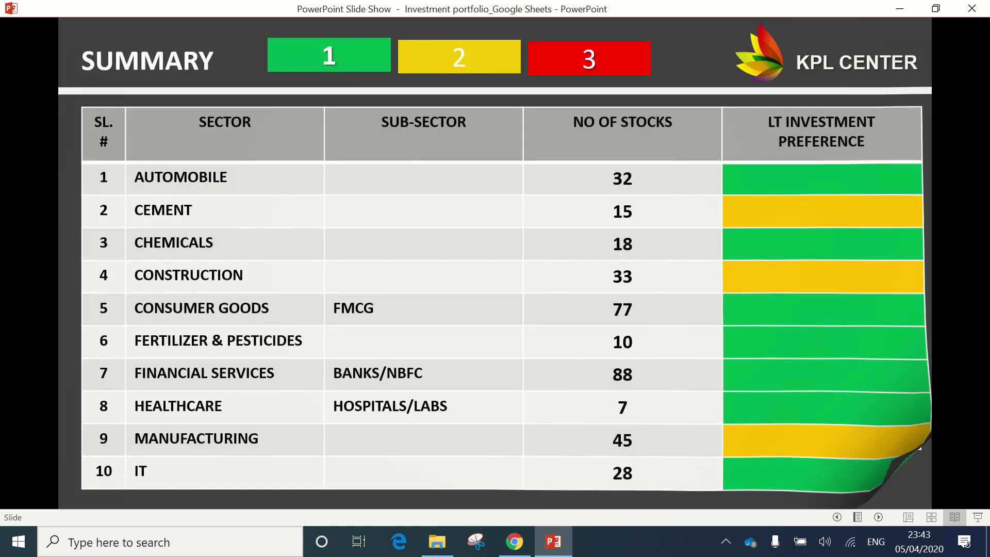
key(Right)
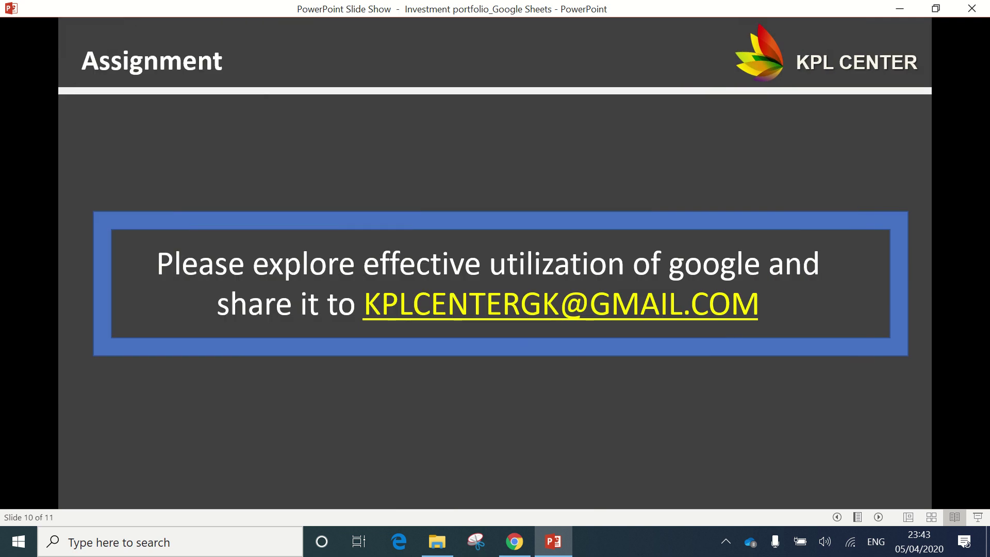